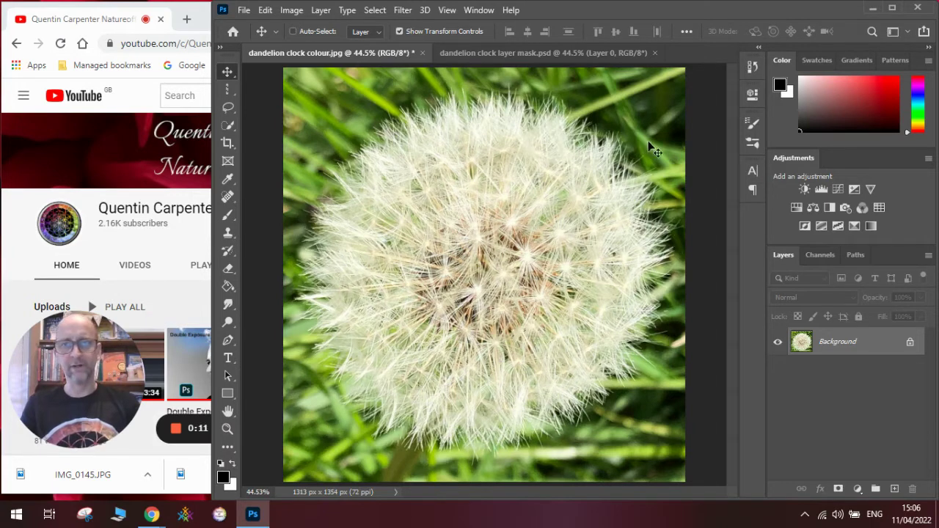
Step: Start a freehand Lasso selection along the dandelion's upper-right fluff
{"action": "left_click", "coordinate": [228, 109]}
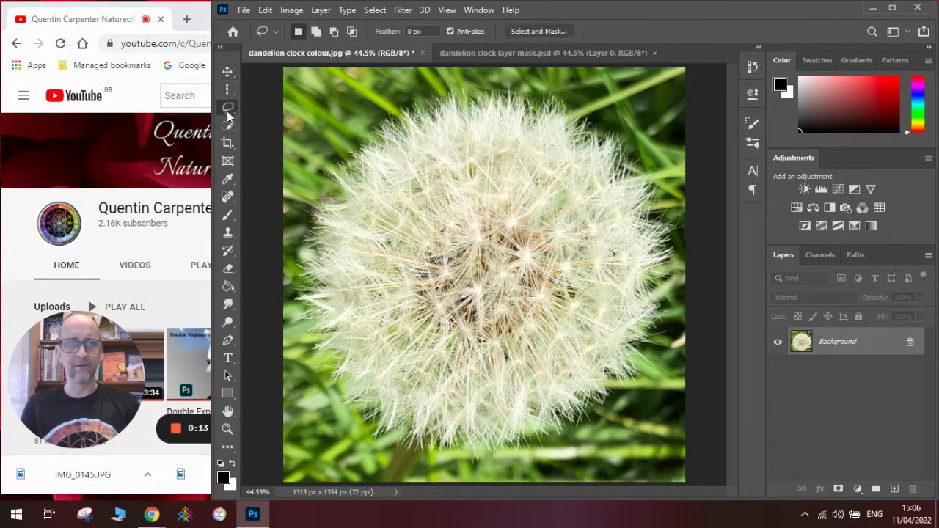
{"action": "mouse_move", "coordinate": [563, 99]}
{"action": "left_mouse_down"}
{"action": "mouse_move", "coordinate": [574, 120]}
{"action": "mouse_move", "coordinate": [602, 124]}
{"action": "mouse_move", "coordinate": [633, 161]}
{"action": "left_mouse_up"}
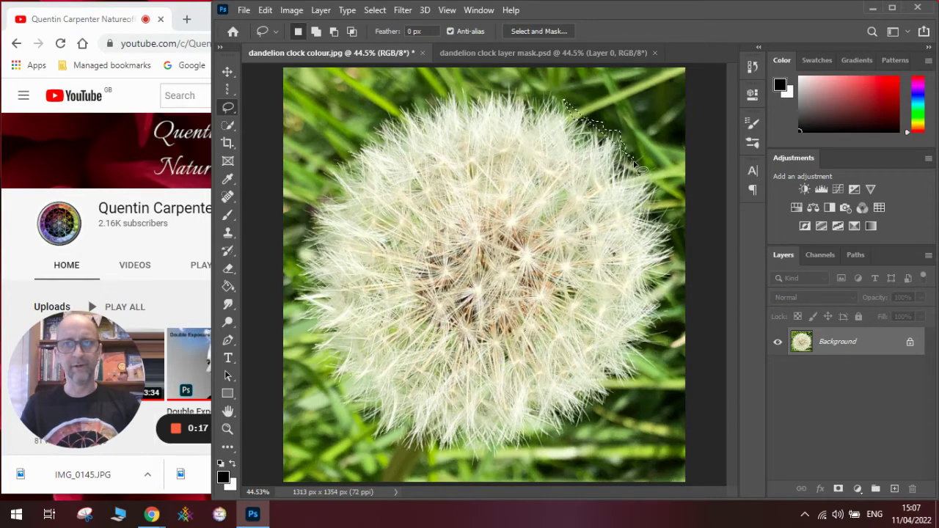
Step: View the finished 'dandelion clock layer mask.psd' example, then return to 'dandelion clock colour.jpg'
{"action": "left_click", "coordinate": [493, 57]}
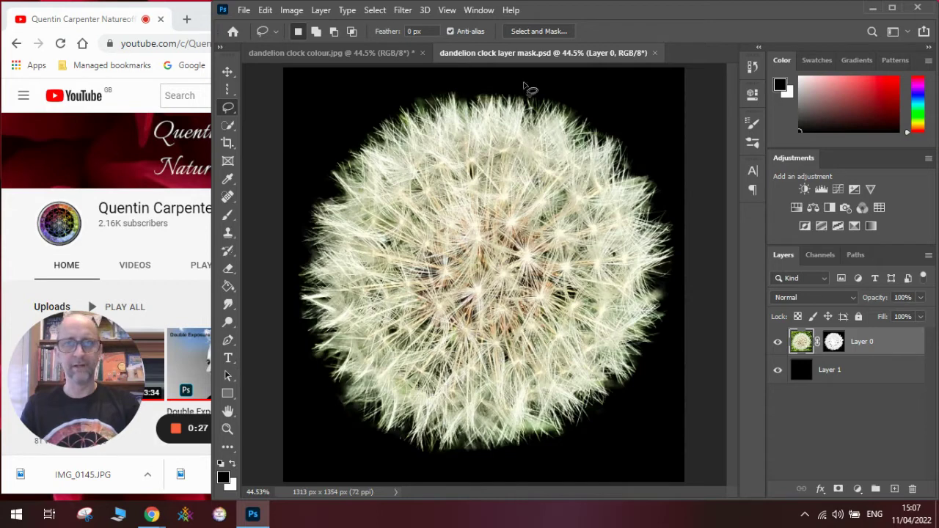
{"action": "left_click", "coordinate": [381, 51]}
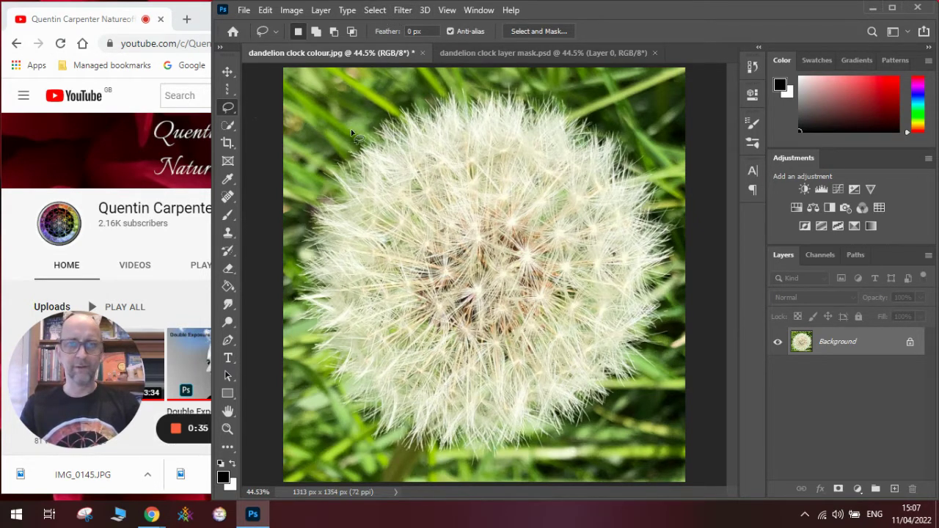
Step: Draw a loose Lasso loop around the whole dandelion clock
{"action": "mouse_move", "coordinate": [351, 133]}
{"action": "left_mouse_down"}
{"action": "mouse_move", "coordinate": [379, 102]}
{"action": "mouse_move", "coordinate": [441, 77]}
{"action": "mouse_move", "coordinate": [528, 78]}
{"action": "mouse_move", "coordinate": [601, 108]}
{"action": "mouse_move", "coordinate": [651, 157]}
{"action": "mouse_move", "coordinate": [679, 273]}
{"action": "mouse_move", "coordinate": [666, 342]}
{"action": "mouse_move", "coordinate": [625, 409]}
{"action": "mouse_move", "coordinate": [570, 449]}
{"action": "mouse_move", "coordinate": [434, 473]}
{"action": "mouse_move", "coordinate": [305, 392]}
{"action": "mouse_move", "coordinate": [282, 253]}
{"action": "mouse_move", "coordinate": [353, 131]}
{"action": "left_mouse_up"}
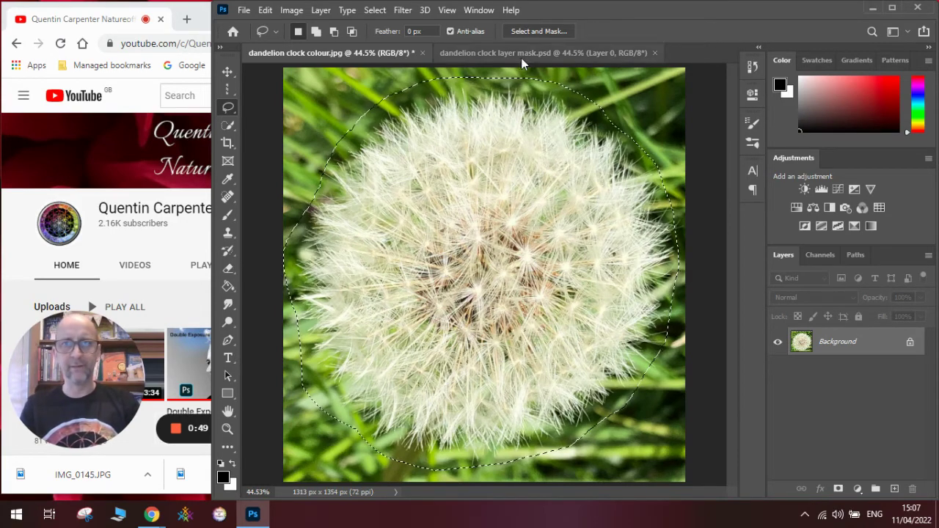
Step: In Select and Mask, subtract top-right grass with Quick Selection, then add a layer mask
{"action": "left_click", "coordinate": [529, 31]}
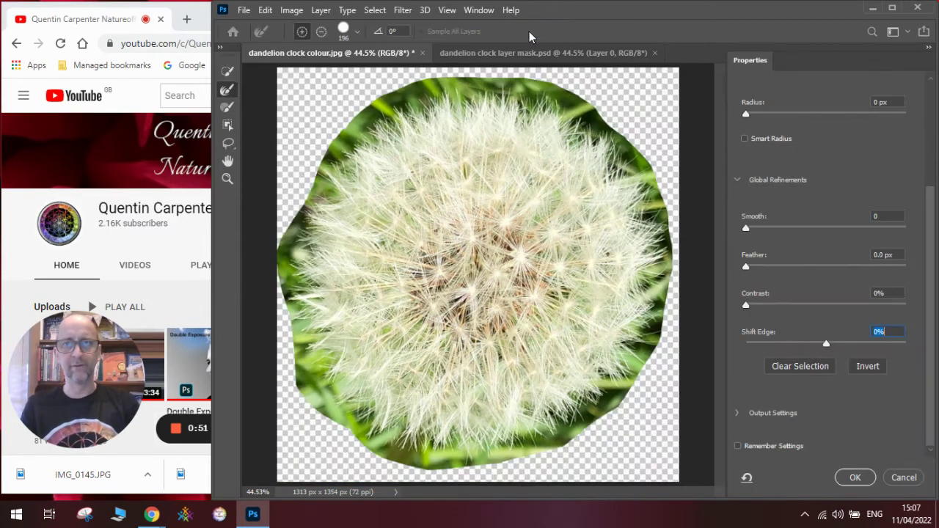
{"action": "left_click", "coordinate": [229, 73]}
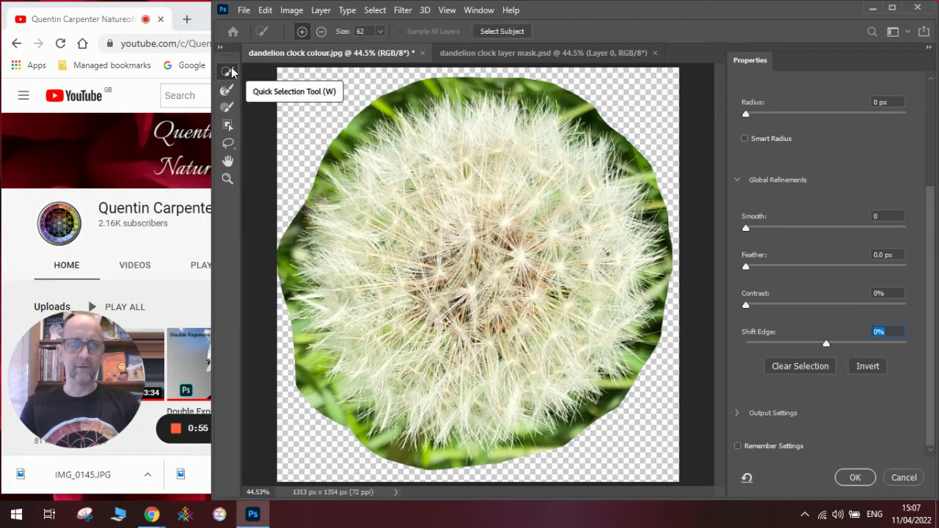
{"action": "left_click", "coordinate": [322, 32]}
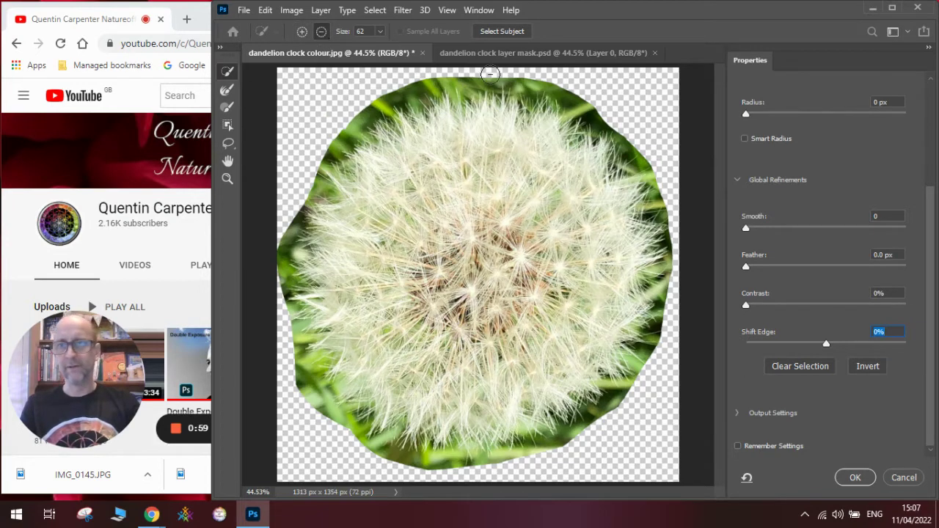
{"action": "mouse_move", "coordinate": [561, 99]}
{"action": "left_mouse_down"}
{"action": "mouse_move", "coordinate": [639, 148]}
{"action": "mouse_move", "coordinate": [664, 200]}
{"action": "mouse_move", "coordinate": [665, 293]}
{"action": "mouse_move", "coordinate": [622, 393]}
{"action": "mouse_move", "coordinate": [556, 445]}
{"action": "mouse_move", "coordinate": [496, 467]}
{"action": "mouse_move", "coordinate": [450, 477]}
{"action": "mouse_move", "coordinate": [429, 460]}
{"action": "mouse_move", "coordinate": [456, 462]}
{"action": "mouse_move", "coordinate": [377, 456]}
{"action": "mouse_move", "coordinate": [330, 415]}
{"action": "mouse_move", "coordinate": [292, 345]}
{"action": "mouse_move", "coordinate": [318, 398]}
{"action": "mouse_move", "coordinate": [284, 282]}
{"action": "mouse_move", "coordinate": [283, 249]}
{"action": "mouse_move", "coordinate": [311, 177]}
{"action": "mouse_move", "coordinate": [352, 127]}
{"action": "mouse_move", "coordinate": [442, 86]}
{"action": "mouse_move", "coordinate": [498, 83]}
{"action": "mouse_move", "coordinate": [613, 124]}
{"action": "left_mouse_up"}
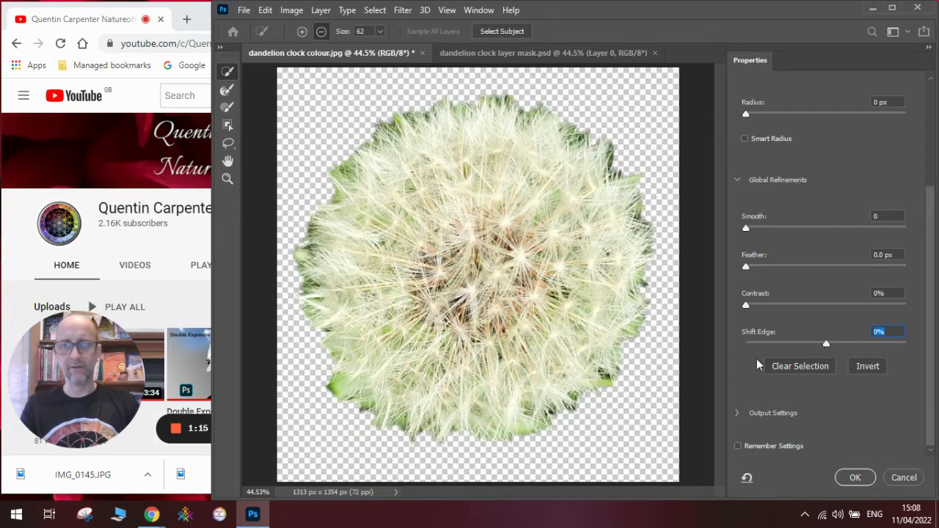
{"action": "left_click", "coordinate": [854, 478]}
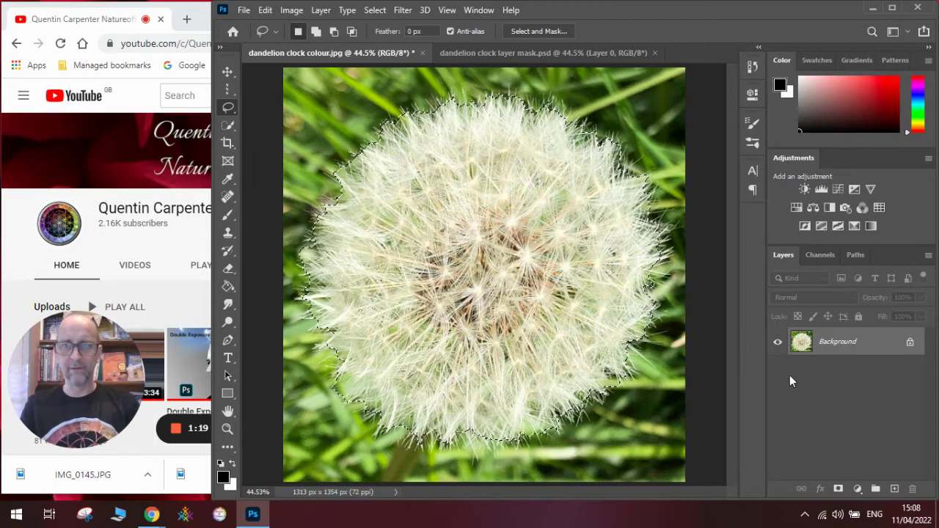
{"action": "left_click", "coordinate": [839, 489]}
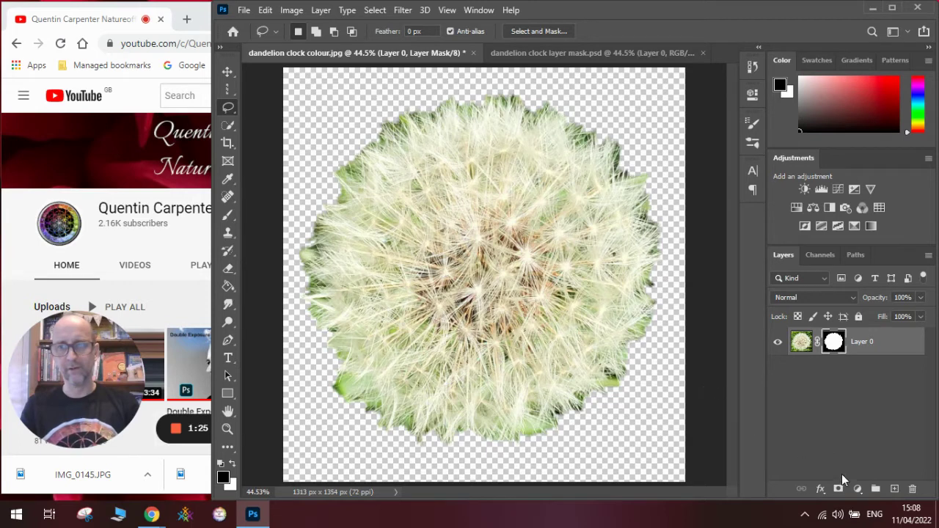
Step: In Select and Mask, set the Refine Edge Brush to 201 px and Shift Edge to -42%
{"action": "left_click", "coordinate": [531, 29]}
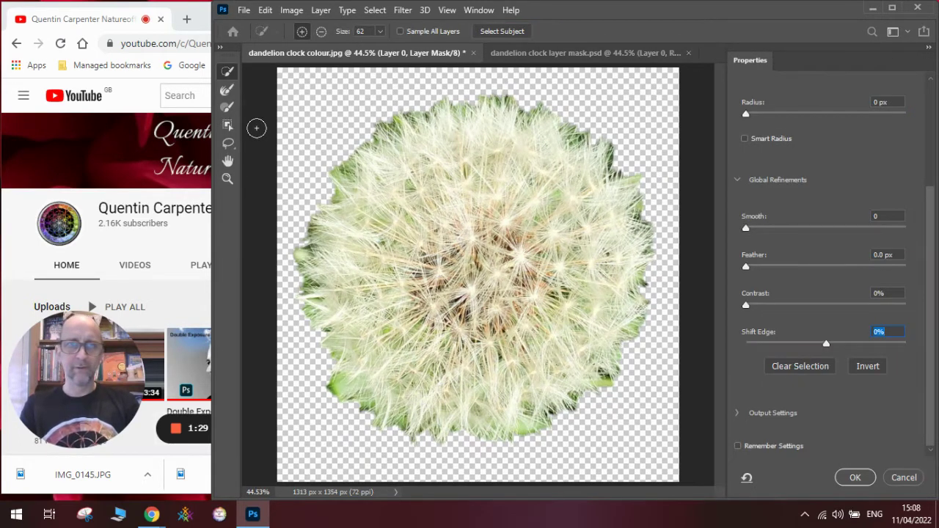
{"action": "left_click", "coordinate": [228, 91]}
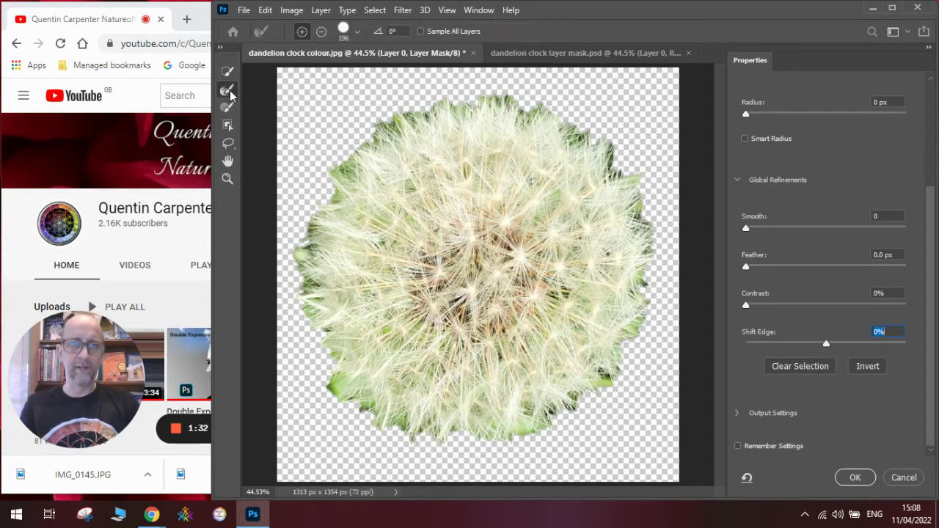
{"action": "left_click", "coordinate": [359, 35]}
{"action": "left_click_drag", "start_coordinate": [381, 71], "coordinate": [380, 71]}
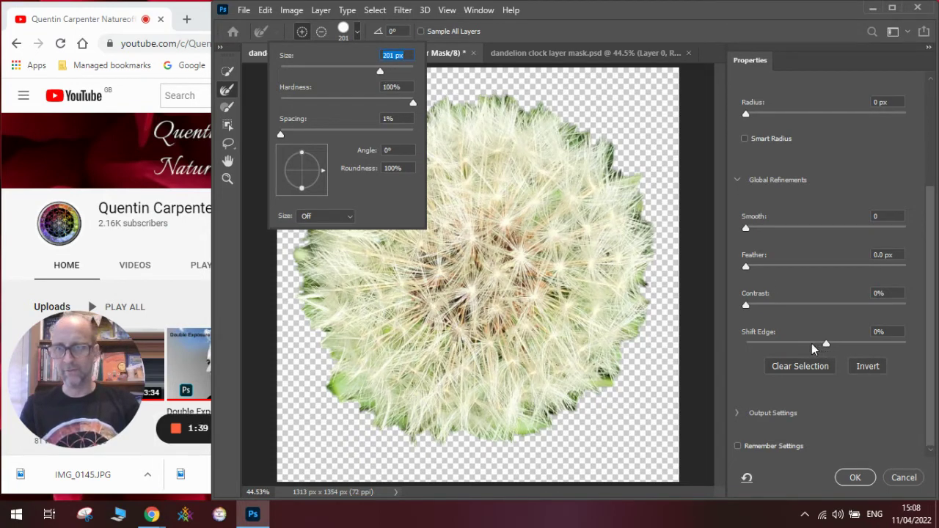
{"action": "left_click_drag", "start_coordinate": [811, 343], "coordinate": [792, 345]}
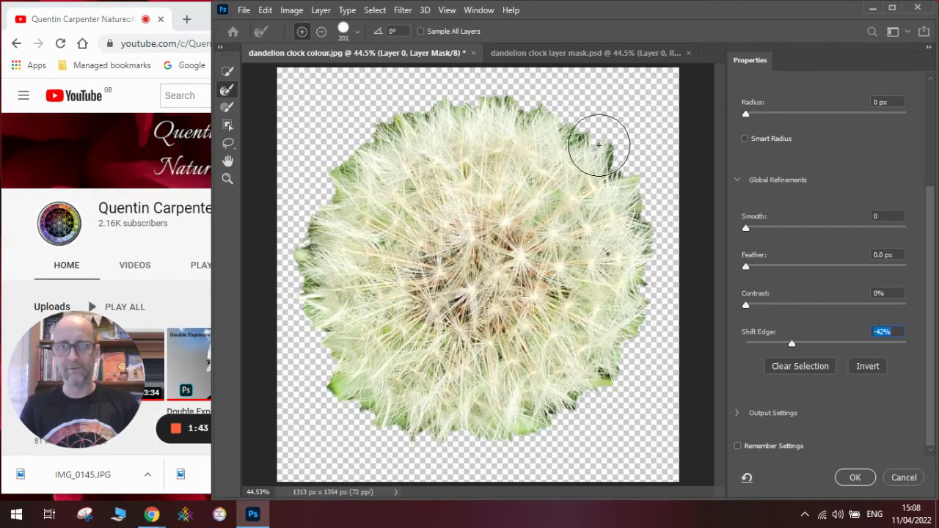
Step: Brush along the dandelion's upper-right, right and lower-right edges to soften the seeds
{"action": "left_click_drag", "start_coordinate": [598, 145], "coordinate": [580, 151]}
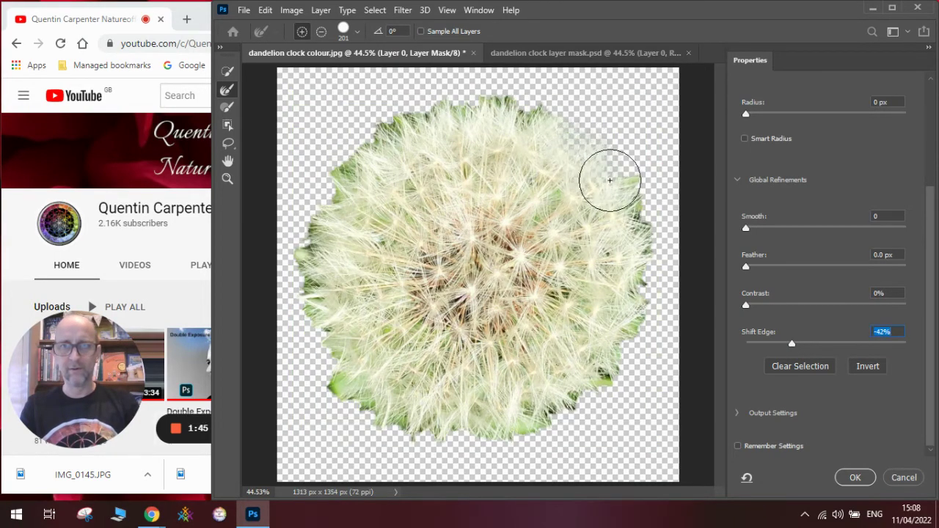
{"action": "left_click_drag", "start_coordinate": [610, 180], "coordinate": [620, 279]}
{"action": "left_click_drag", "start_coordinate": [598, 344], "coordinate": [611, 336]}
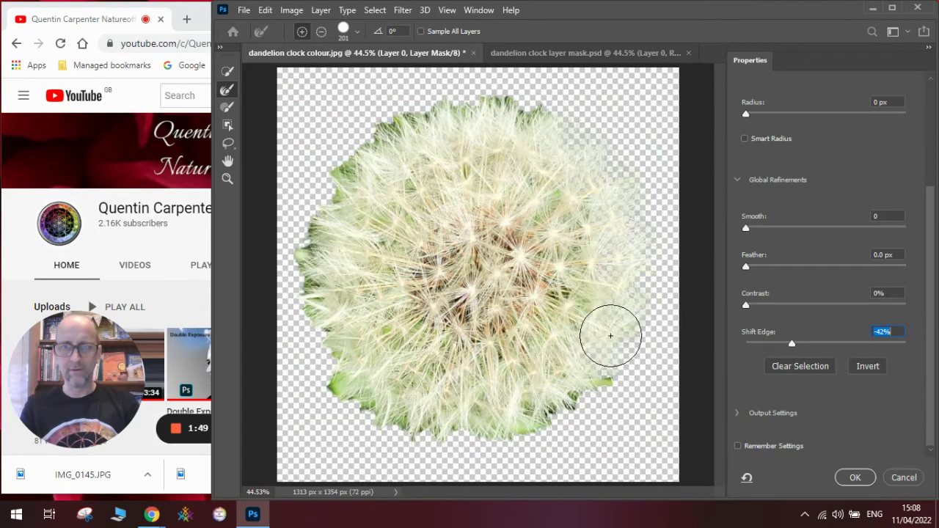
{"action": "mouse_move", "coordinate": [577, 388]}
{"action": "left_mouse_down"}
{"action": "mouse_move", "coordinate": [520, 426]}
{"action": "mouse_move", "coordinate": [463, 419]}
{"action": "mouse_move", "coordinate": [440, 434]}
{"action": "mouse_move", "coordinate": [411, 413]}
{"action": "mouse_move", "coordinate": [377, 426]}
{"action": "mouse_move", "coordinate": [337, 374]}
{"action": "mouse_move", "coordinate": [314, 318]}
{"action": "mouse_move", "coordinate": [315, 272]}
{"action": "mouse_move", "coordinate": [345, 210]}
{"action": "mouse_move", "coordinate": [325, 226]}
{"action": "mouse_move", "coordinate": [345, 168]}
{"action": "mouse_move", "coordinate": [461, 105]}
{"action": "mouse_move", "coordinate": [466, 115]}
{"action": "mouse_move", "coordinate": [520, 116]}
{"action": "left_mouse_up"}
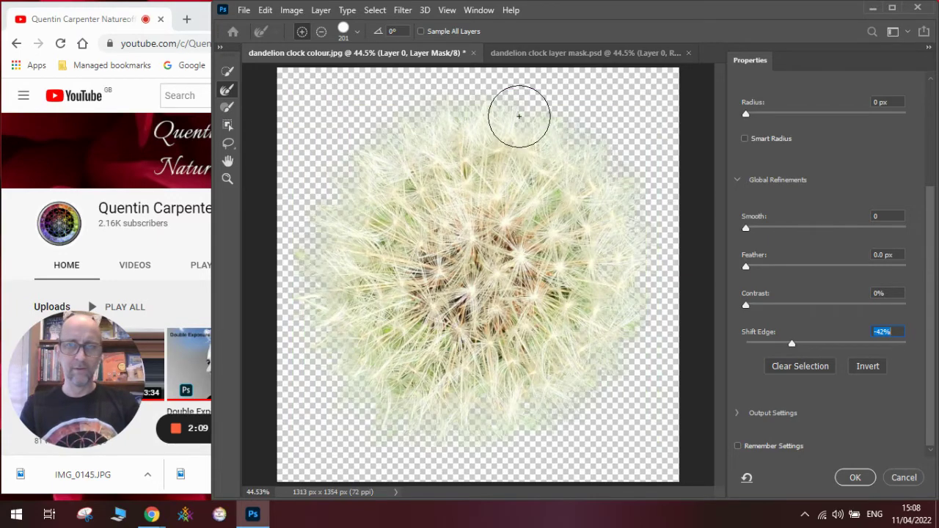
Step: Apply the refined mask and add a black-filled Layer 1 beneath Layer 0
{"action": "left_click", "coordinate": [854, 477]}
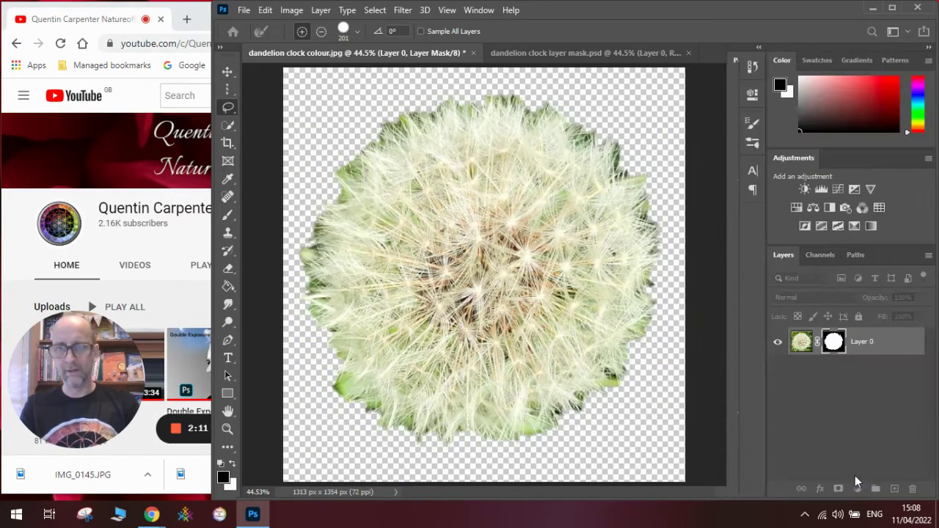
{"action": "left_click", "coordinate": [894, 489]}
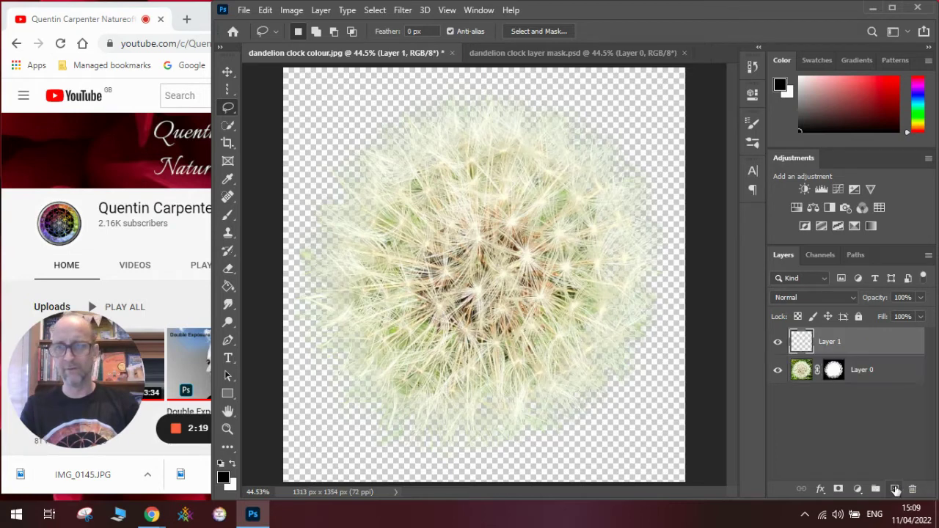
{"action": "left_click_drag", "start_coordinate": [857, 352], "coordinate": [859, 389]}
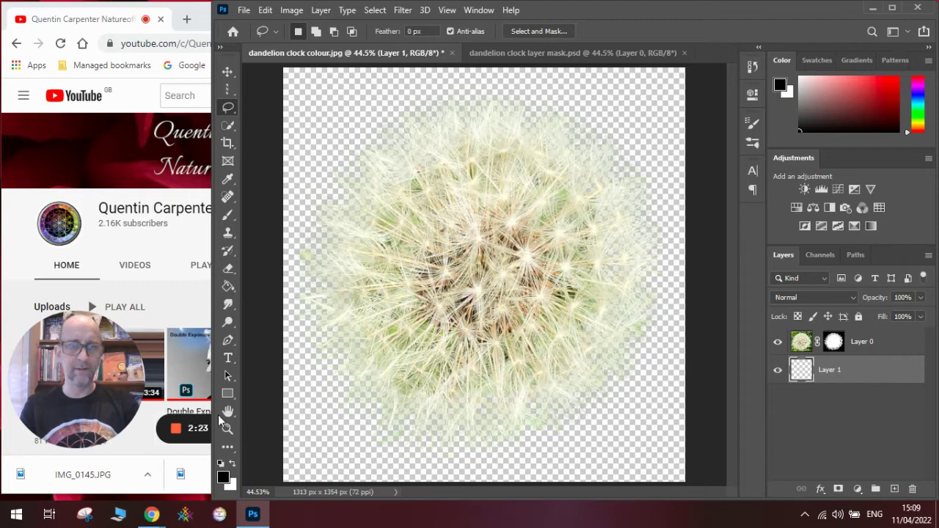
{"action": "left_click", "coordinate": [228, 286]}
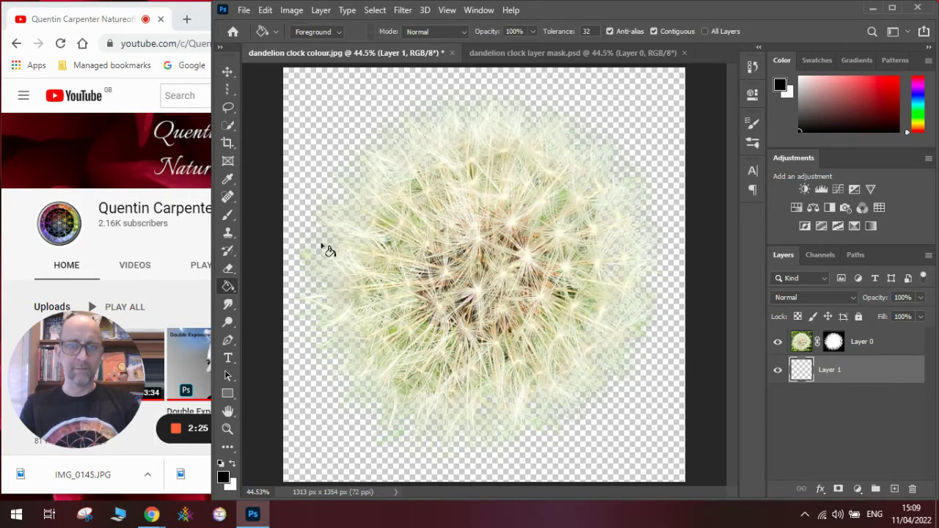
{"action": "left_click", "coordinate": [321, 163]}
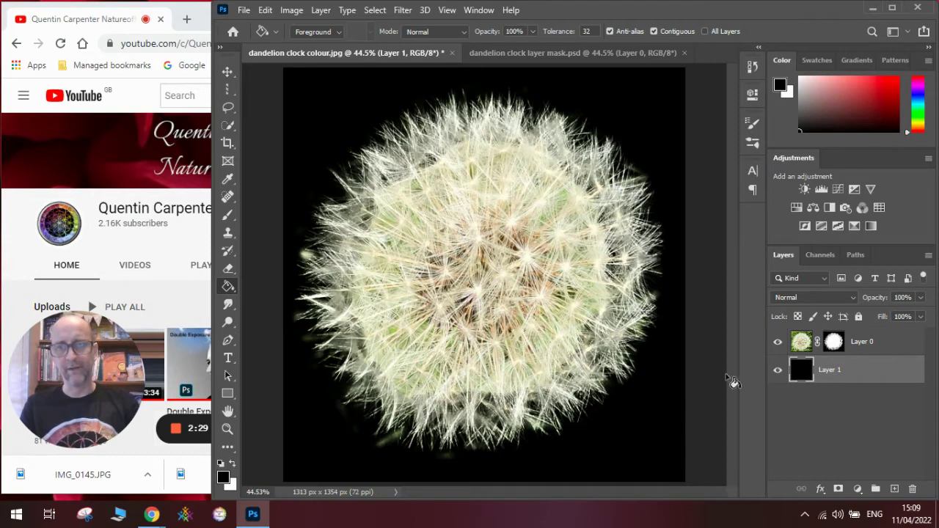
{"action": "left_click", "coordinate": [833, 344]}
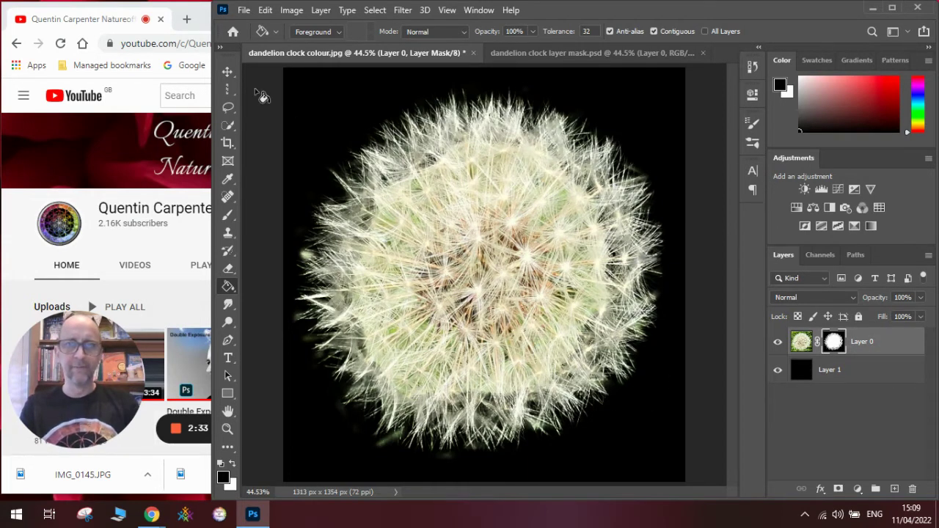
Step: In Select and Mask, subtract leftover grass along the lower-left edge with Quick Selection and apply
{"action": "left_click", "coordinate": [228, 109]}
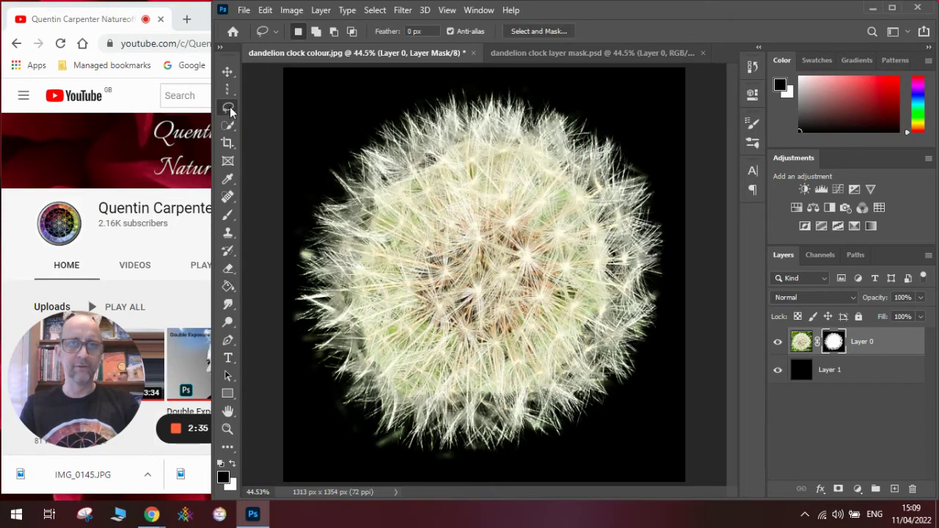
{"action": "left_click", "coordinate": [539, 31]}
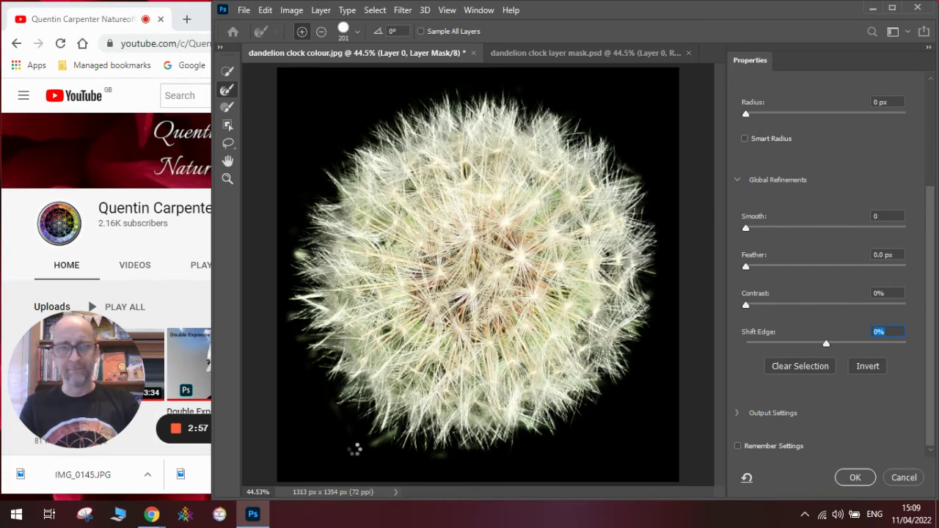
{"action": "left_click", "coordinate": [229, 74]}
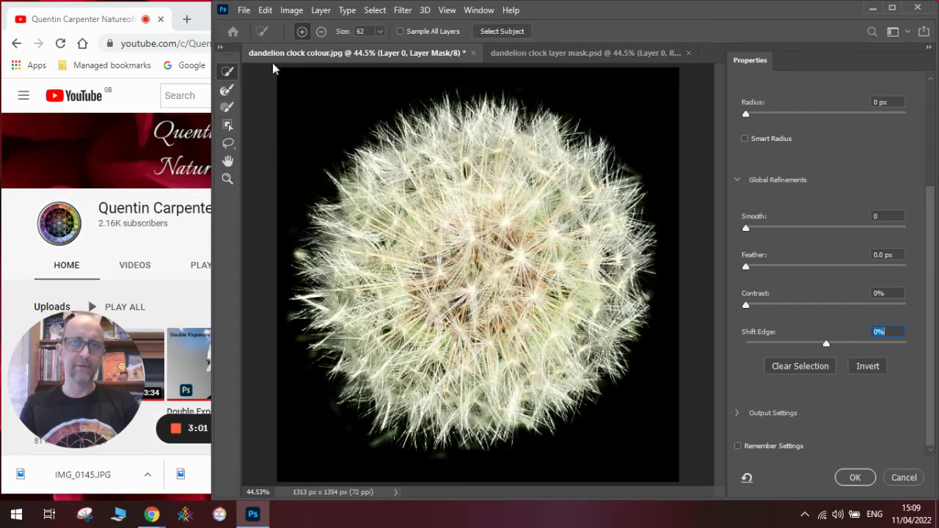
{"action": "left_click", "coordinate": [322, 36]}
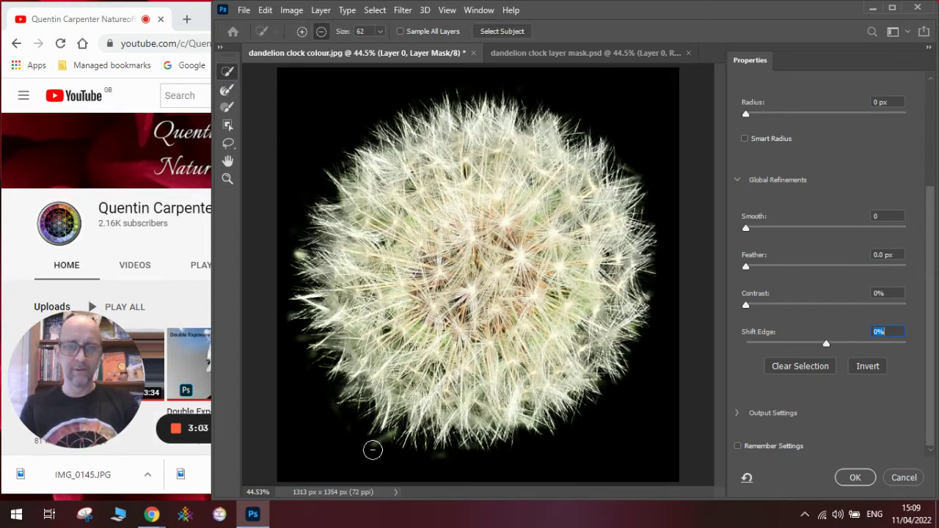
{"action": "mouse_move", "coordinate": [379, 447]}
{"action": "left_mouse_down"}
{"action": "mouse_move", "coordinate": [355, 448]}
{"action": "mouse_move", "coordinate": [325, 430]}
{"action": "mouse_move", "coordinate": [304, 358]}
{"action": "left_mouse_up"}
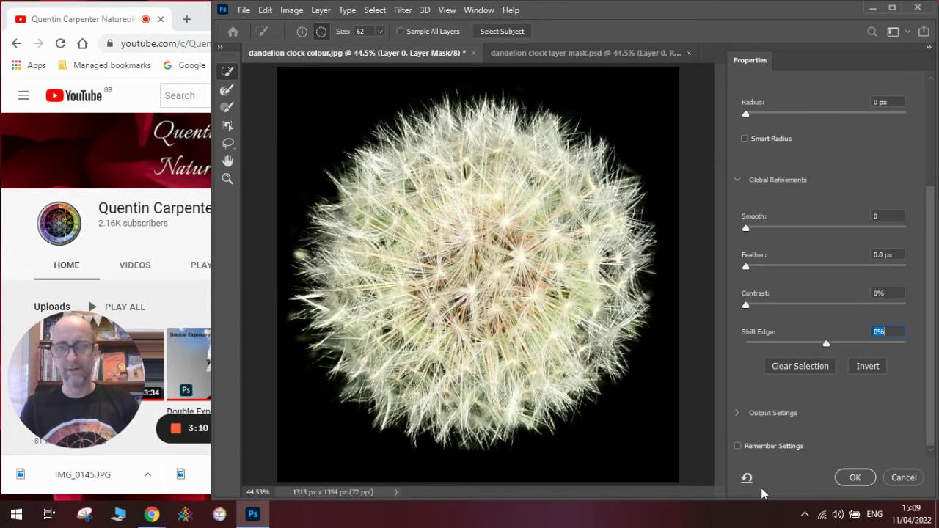
{"action": "left_click", "coordinate": [856, 478]}
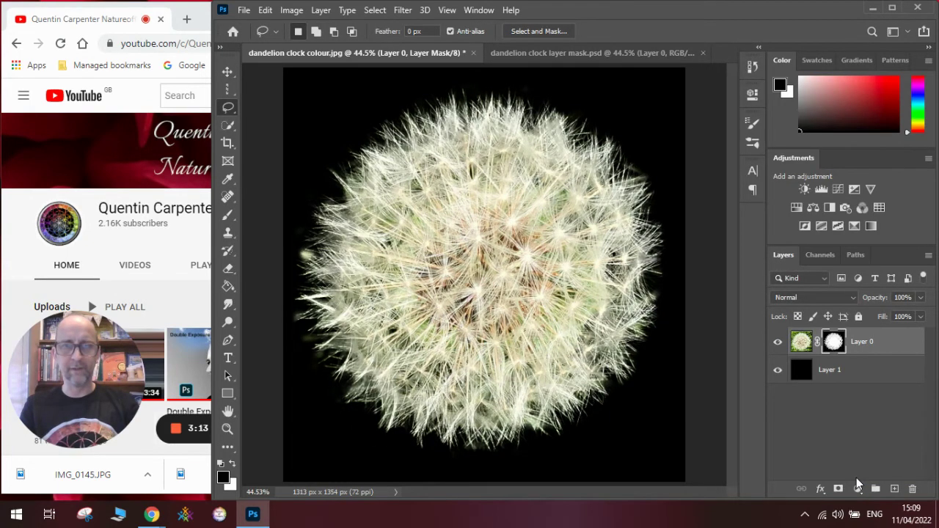